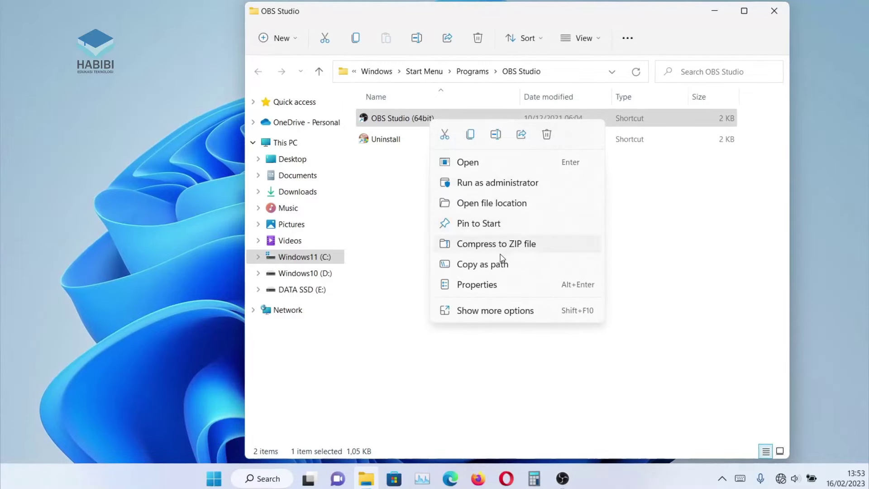
- Create a desktop shortcut for OBS Studio (64bit) from its Start Menu program folder
{"action": "left_click", "coordinate": [501, 312]}
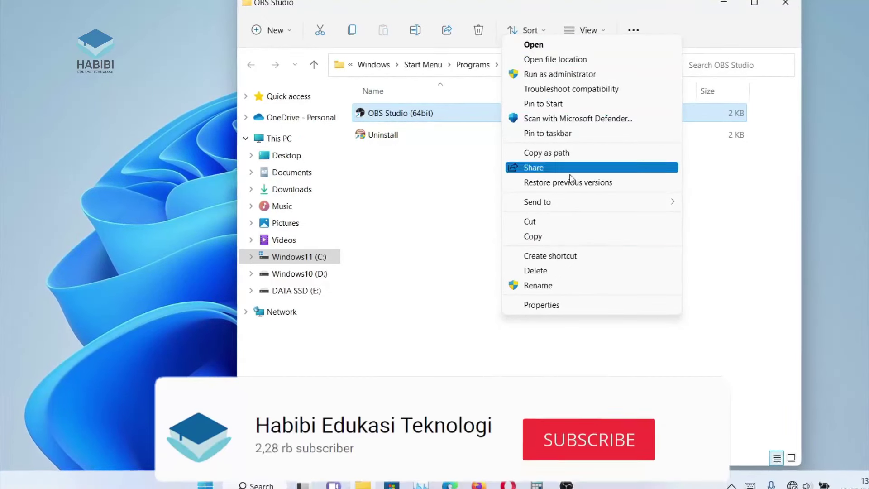
{"action": "mouse_move", "coordinate": [656, 206]}
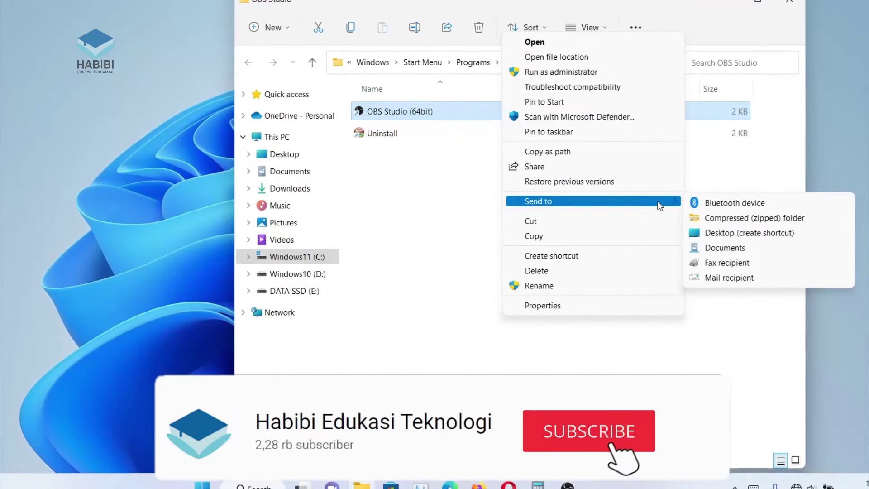
{"action": "left_click", "coordinate": [753, 232]}
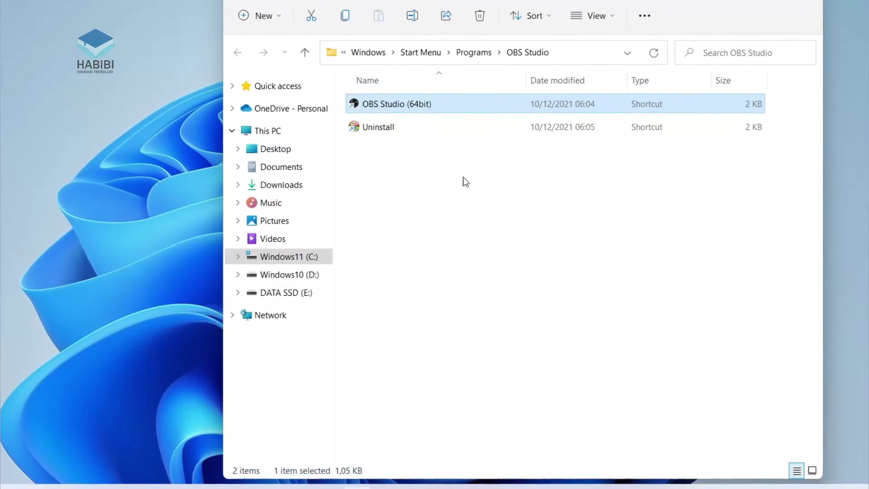
{"action": "left_click", "coordinate": [468, 204]}
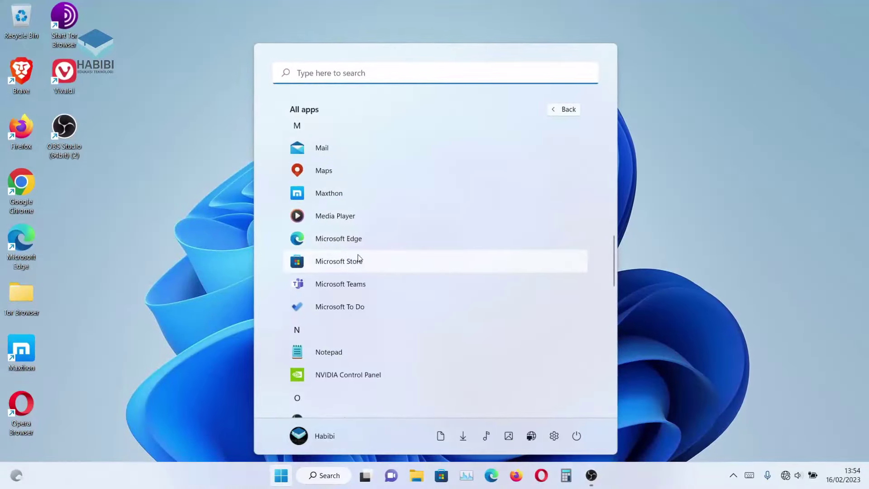
{"action": "right_click", "coordinate": [357, 258]}
{"action": "mouse_move", "coordinate": [413, 289]}
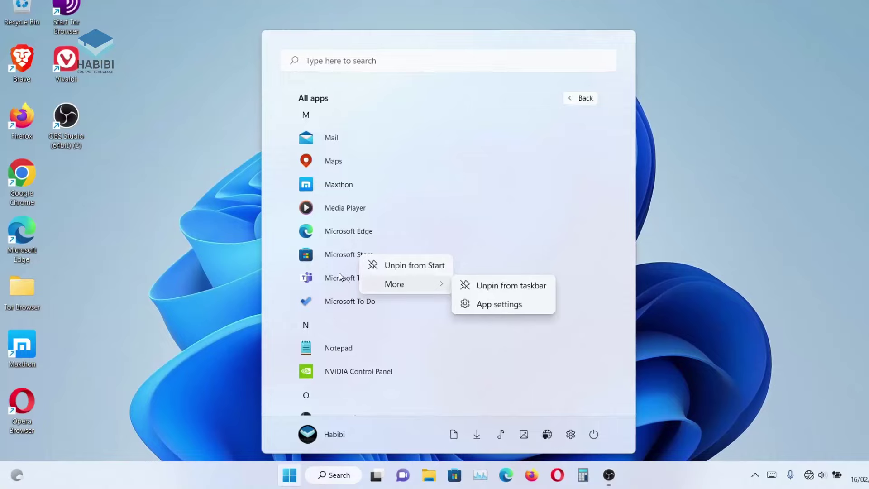
{"action": "left_click", "coordinate": [333, 255]}
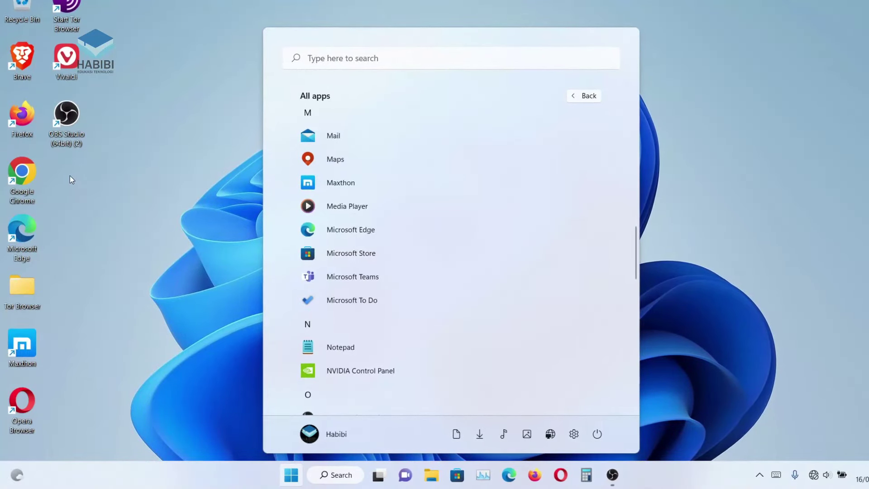
- Add a Microsoft Store shortcut from the full app list to the desktop and place it below the OBS Studio shortcut
{"action": "left_click_drag", "start_coordinate": [363, 255], "coordinate": [117, 179]}
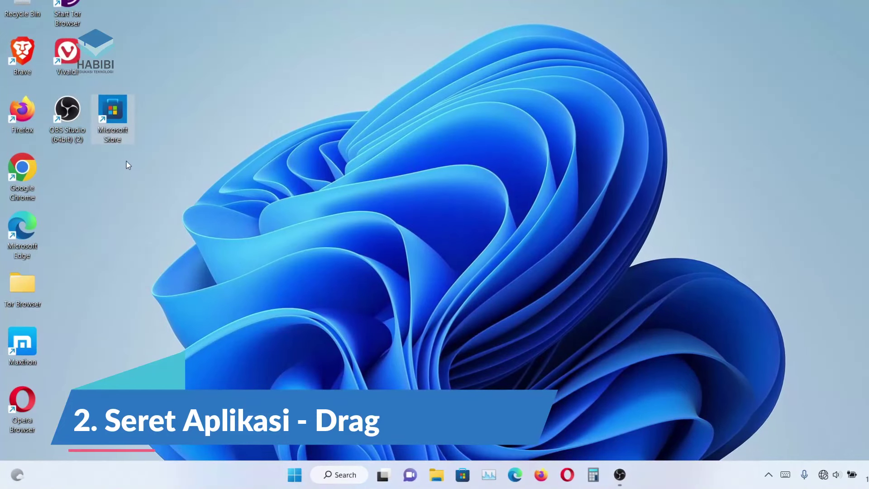
{"action": "left_click", "coordinate": [152, 122]}
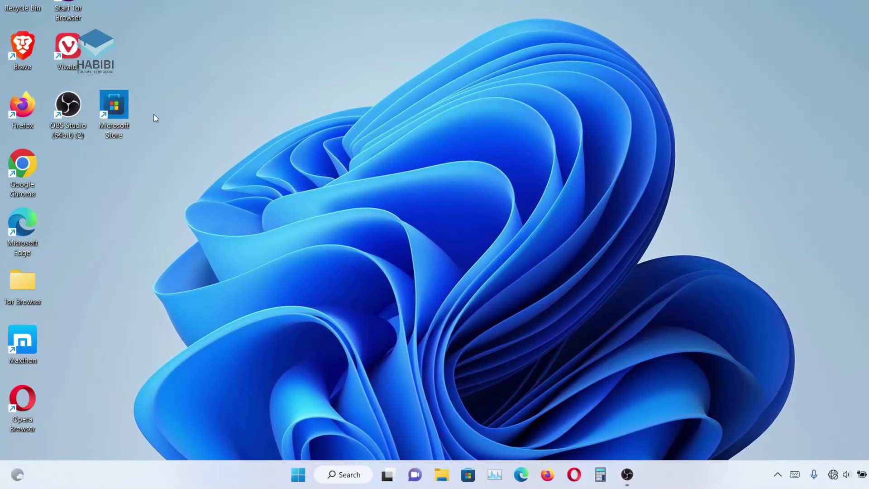
{"action": "left_click_drag", "start_coordinate": [121, 104], "coordinate": [79, 172]}
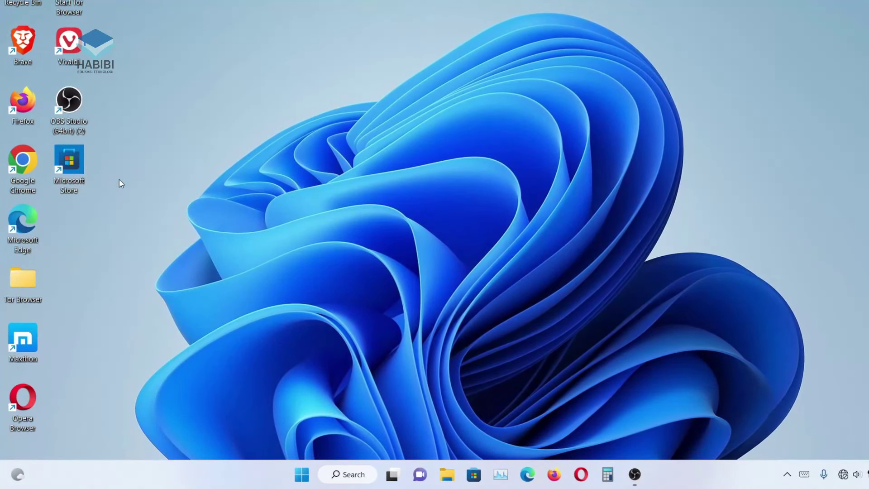
- Try to add Mail to the desktop from the pinned Start apps
{"action": "left_click", "coordinate": [301, 478]}
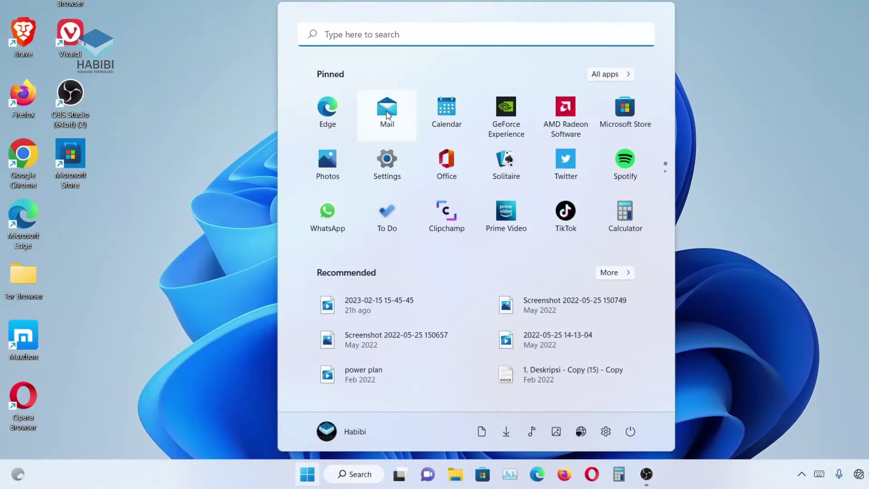
{"action": "left_click_drag", "start_coordinate": [387, 114], "coordinate": [331, 152]}
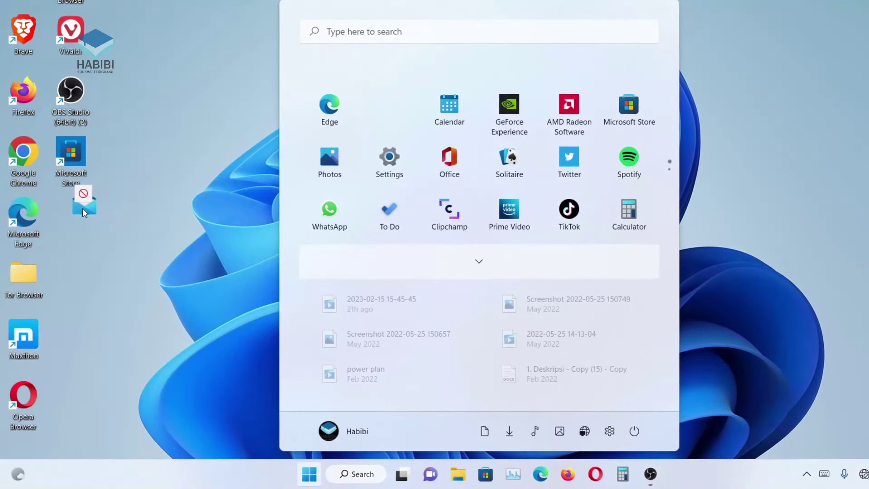
{"action": "left_click_drag", "start_coordinate": [66, 224], "coordinate": [67, 221]}
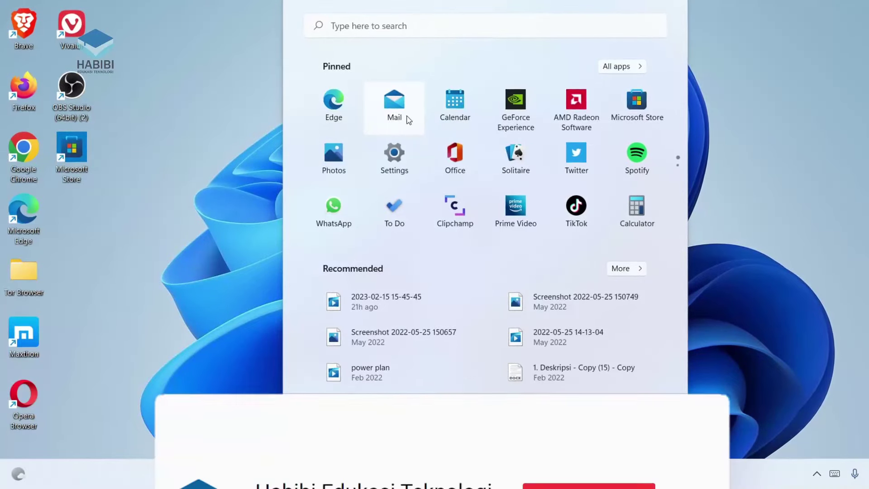
- Add a Mail shortcut from the full app list to the desktop, below the Microsoft Store shortcut
{"action": "left_click", "coordinate": [647, 64]}
{"action": "scroll", "coordinate": [427, 200], "scroll_direction": "down", "scroll_amount": 5}
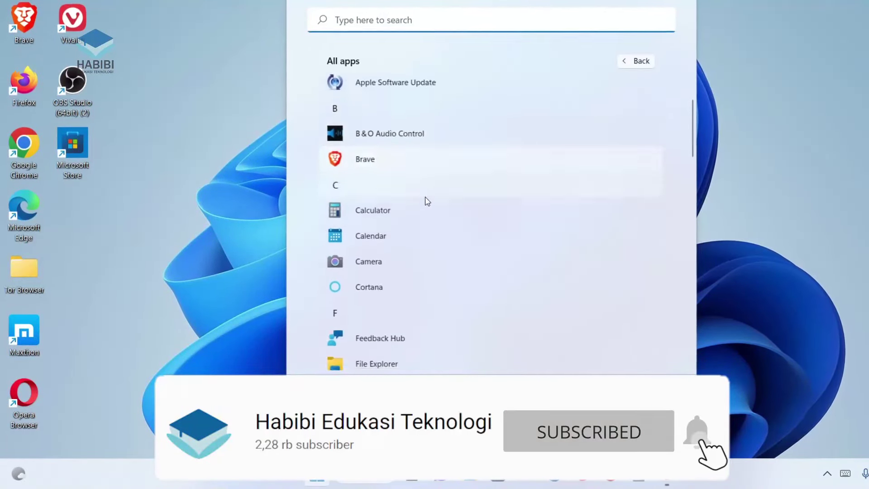
{"action": "scroll", "coordinate": [415, 221], "scroll_direction": "down", "scroll_amount": 8}
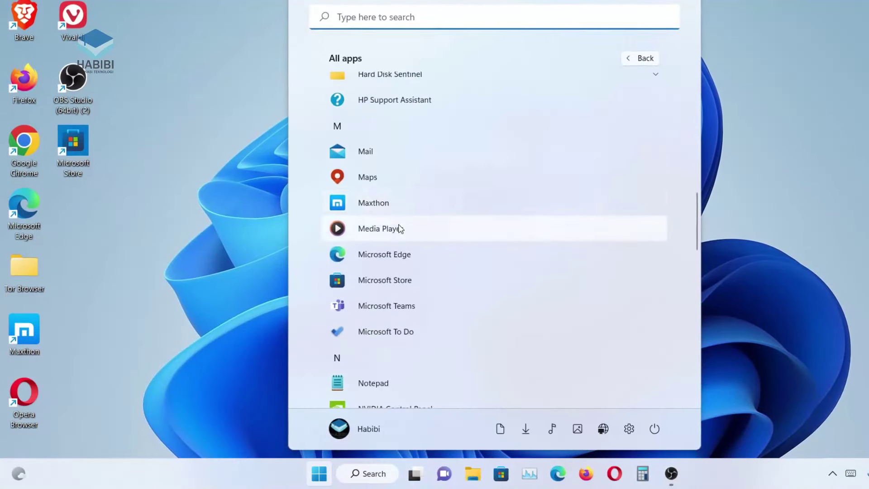
{"action": "left_click_drag", "start_coordinate": [365, 153], "coordinate": [82, 209]}
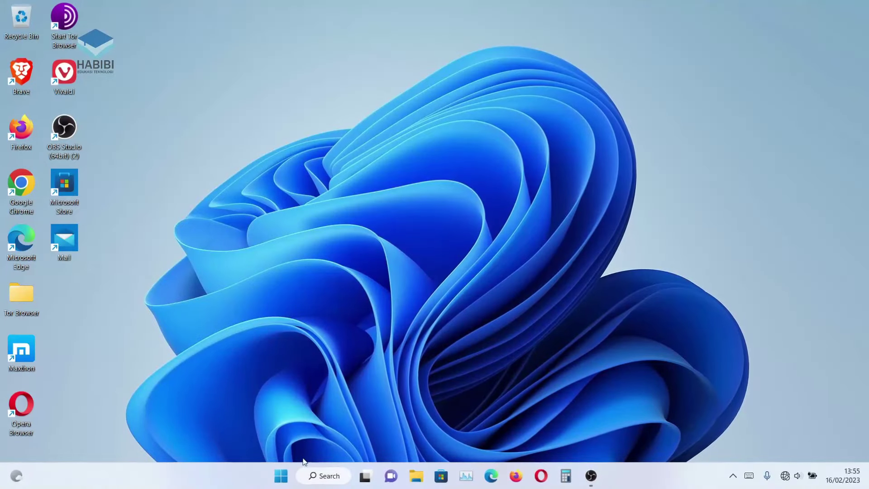
- Add a Paint shortcut from the full app list to the desktop, below the Mail shortcut
{"action": "left_click", "coordinate": [281, 476]}
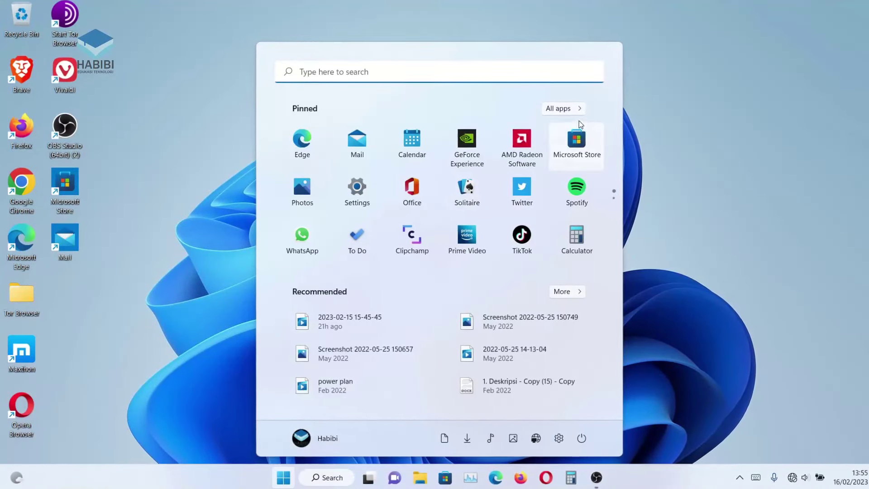
{"action": "left_click", "coordinate": [571, 110]}
{"action": "scroll", "coordinate": [317, 308], "scroll_direction": "down", "scroll_amount": 5}
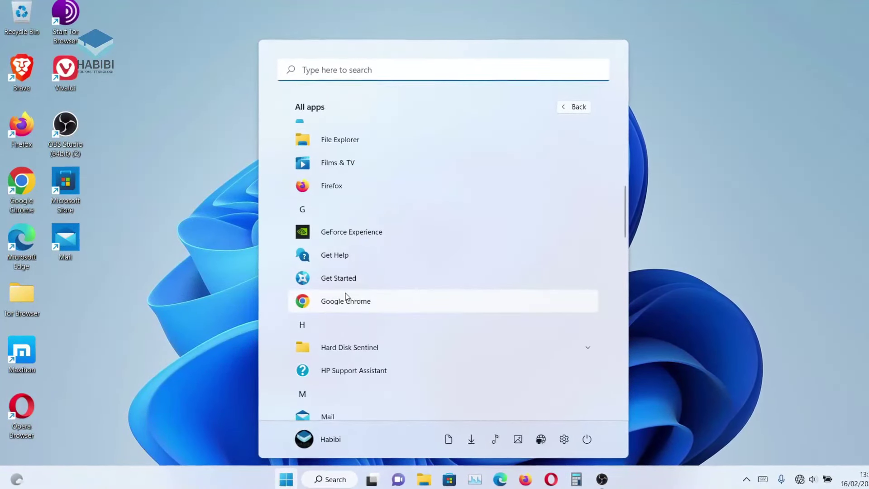
{"action": "scroll", "coordinate": [353, 317], "scroll_direction": "down", "scroll_amount": 5}
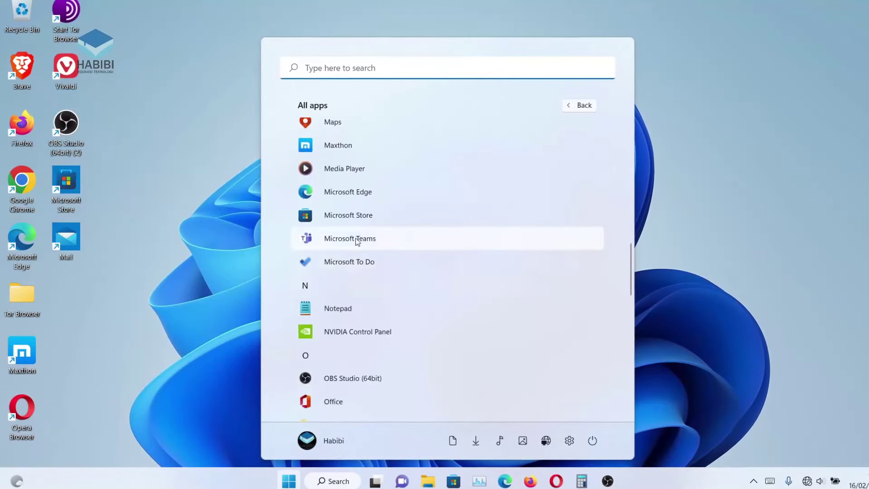
{"action": "scroll", "coordinate": [377, 285], "scroll_direction": "down", "scroll_amount": 5}
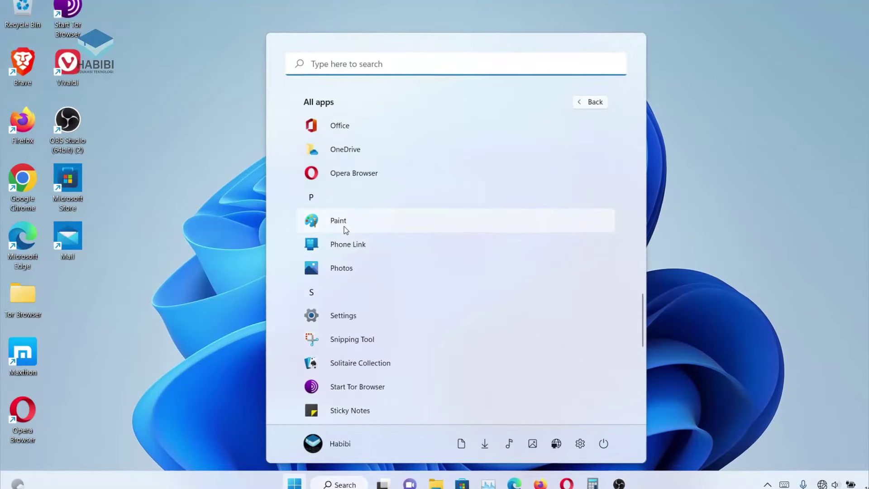
{"action": "mouse_move", "coordinate": [344, 225]}
{"action": "left_mouse_down"}
{"action": "mouse_move", "coordinate": [106, 281]}
{"action": "mouse_move", "coordinate": [77, 297]}
{"action": "left_mouse_up"}
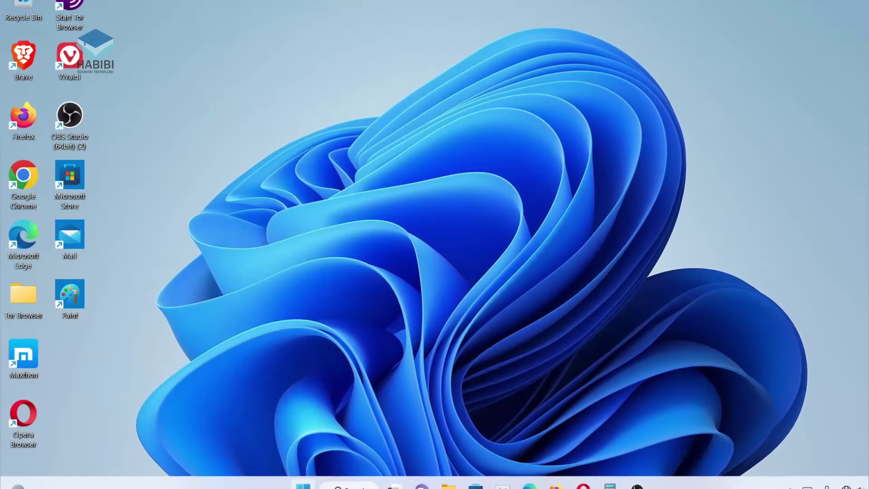
- Add a Firefox shortcut from the full app list to the desktop below the Paint shortcut, and close Start
{"action": "left_click", "coordinate": [301, 485]}
{"action": "left_click", "coordinate": [624, 95]}
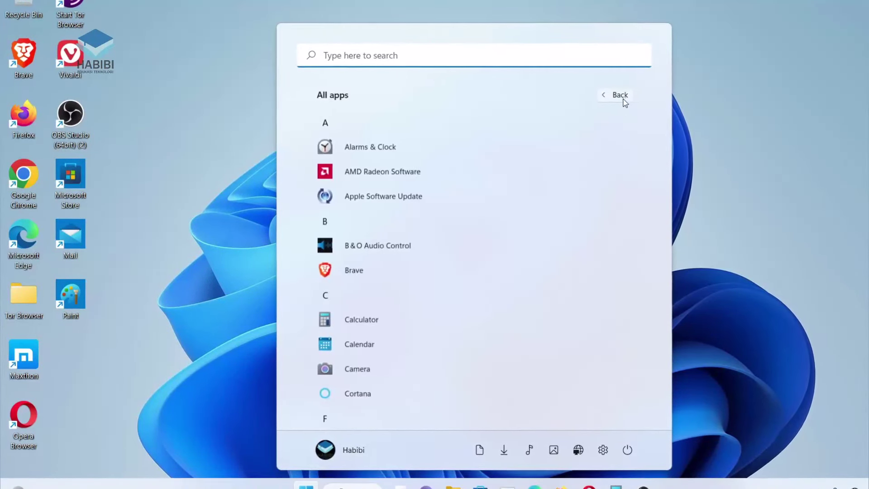
{"action": "scroll", "coordinate": [382, 236], "scroll_direction": "down", "scroll_amount": 3}
{"action": "scroll", "coordinate": [383, 235], "scroll_direction": "down", "scroll_amount": 2}
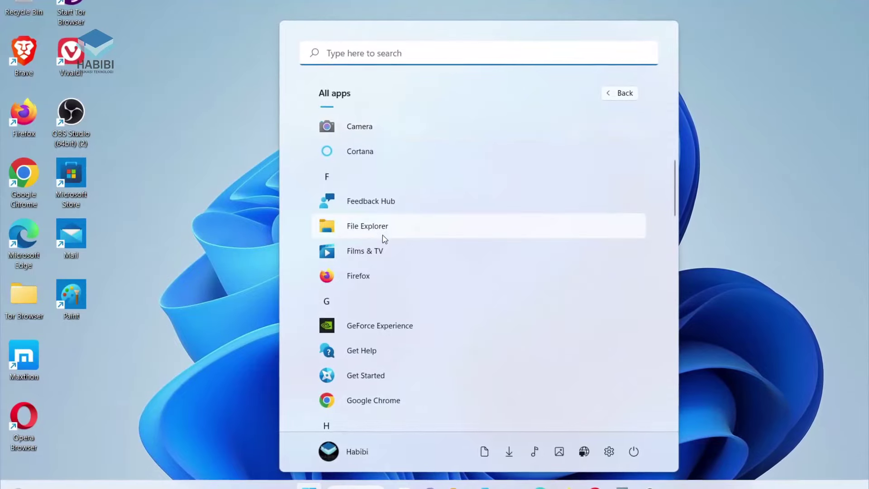
{"action": "scroll", "coordinate": [382, 245], "scroll_direction": "down", "scroll_amount": 2}
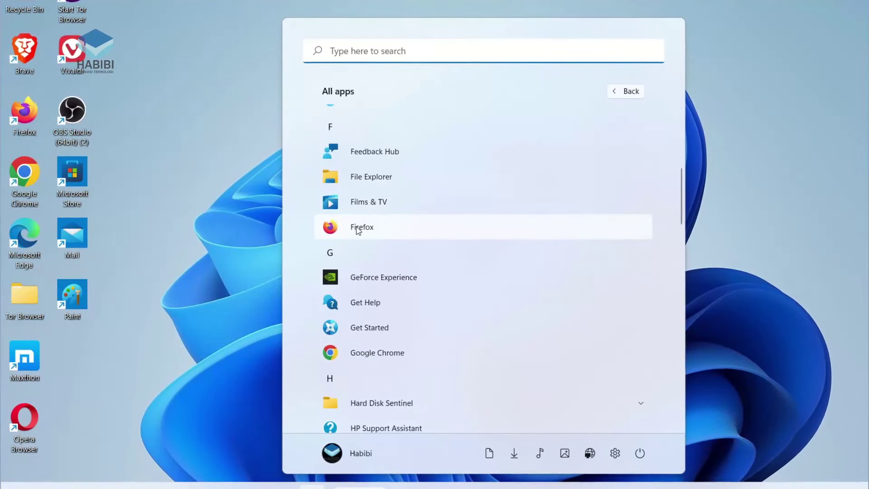
{"action": "left_click_drag", "start_coordinate": [363, 230], "coordinate": [79, 360]}
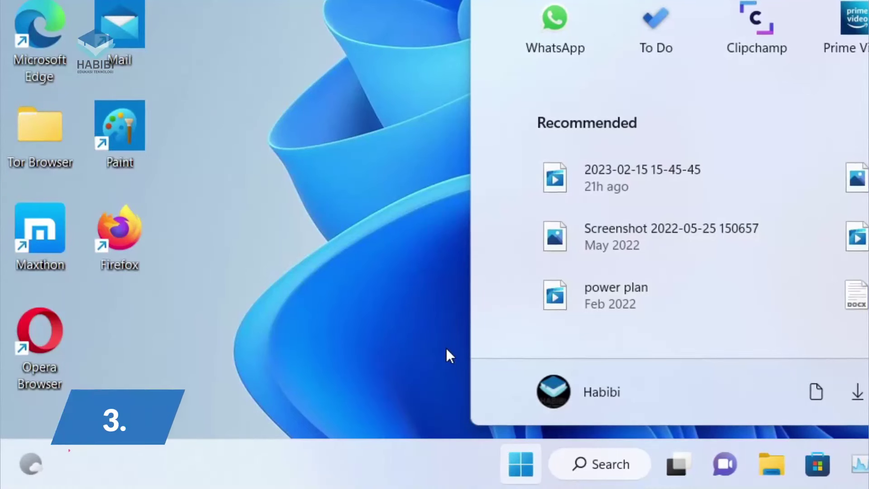
{"action": "left_click", "coordinate": [447, 347]}
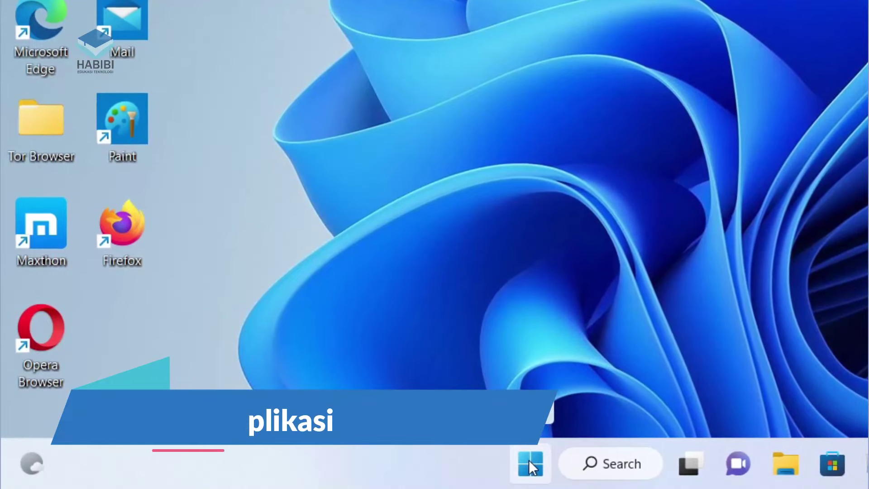
- Open the Applications folder by running the command shell:appsfolder
{"action": "right_click", "coordinate": [530, 460]}
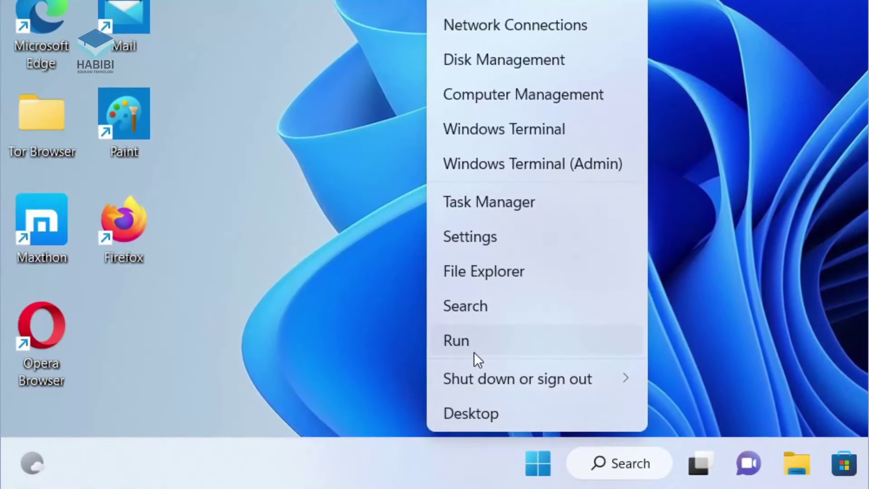
{"action": "left_click", "coordinate": [476, 351]}
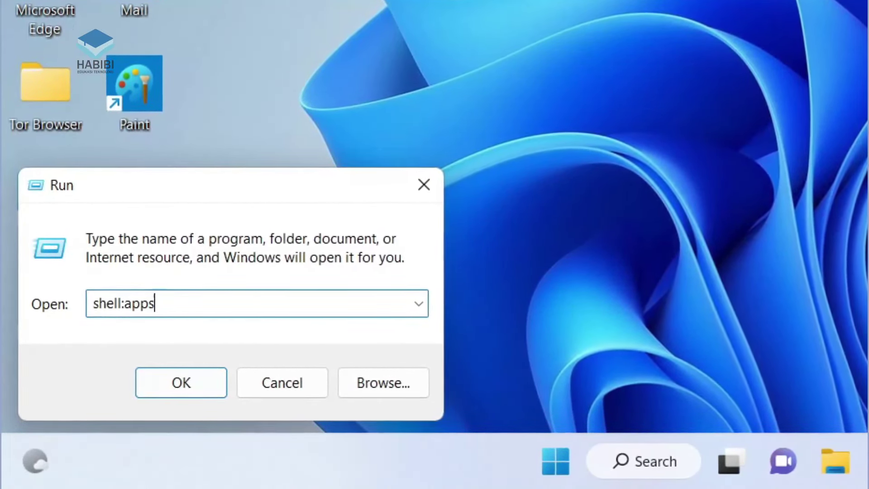
{"action": "type", "text": "older"}
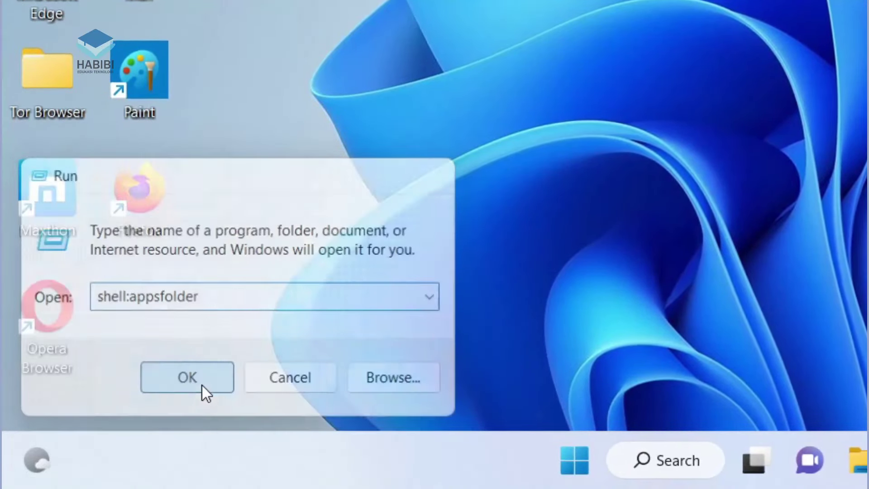
{"action": "left_click", "coordinate": [188, 378]}
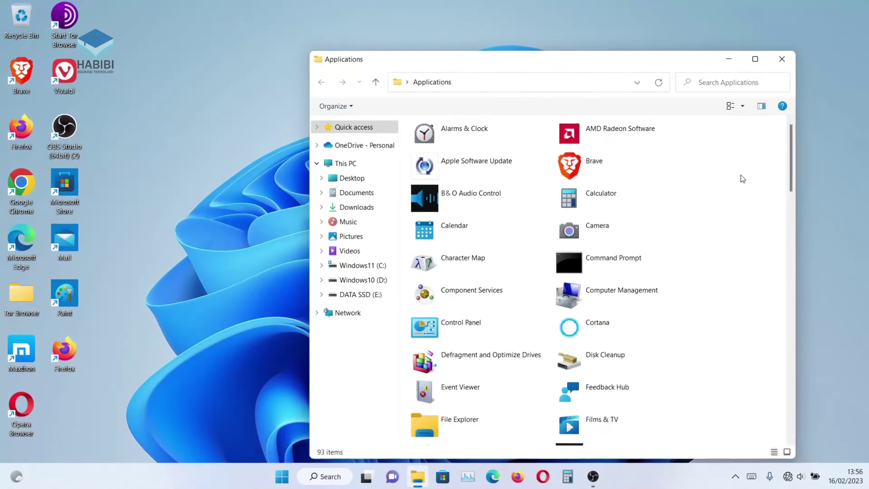
- Create a desktop shortcut for Camera from the Applications folder and place it below the Firefox shortcut
{"action": "left_click", "coordinate": [459, 77]}
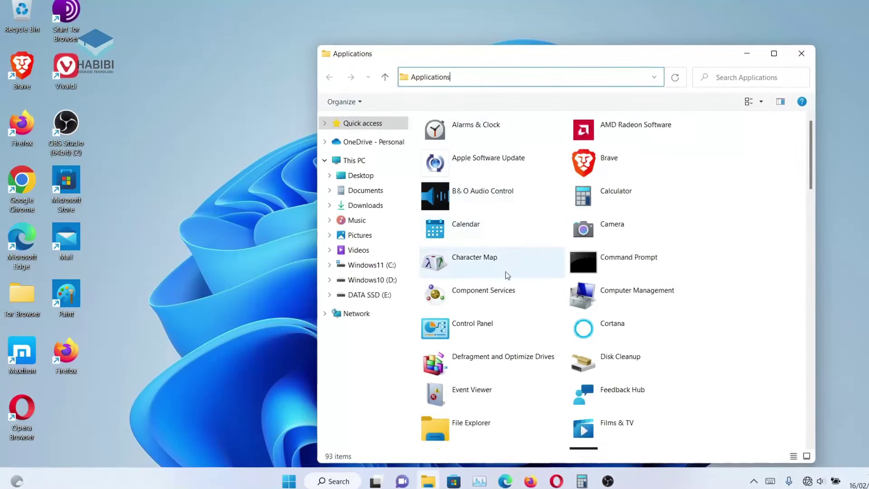
{"action": "scroll", "coordinate": [632, 325], "scroll_direction": "down", "scroll_amount": 3}
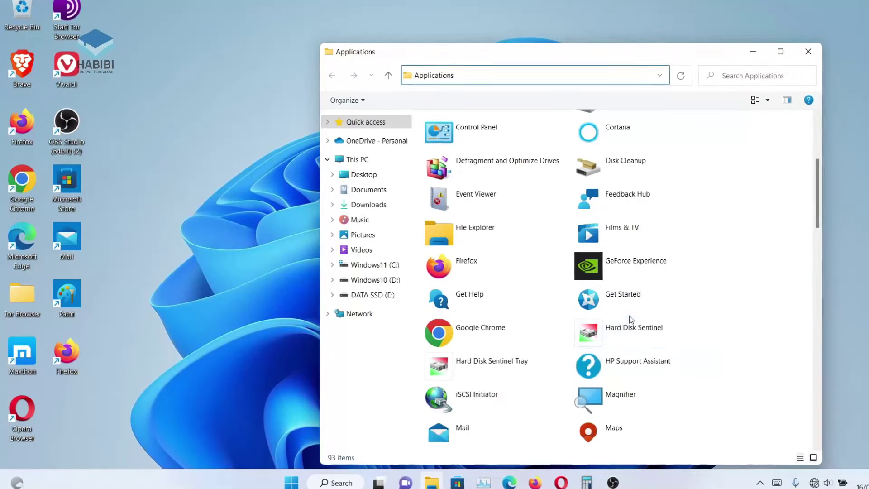
{"action": "scroll", "coordinate": [655, 260], "scroll_direction": "down", "scroll_amount": 3}
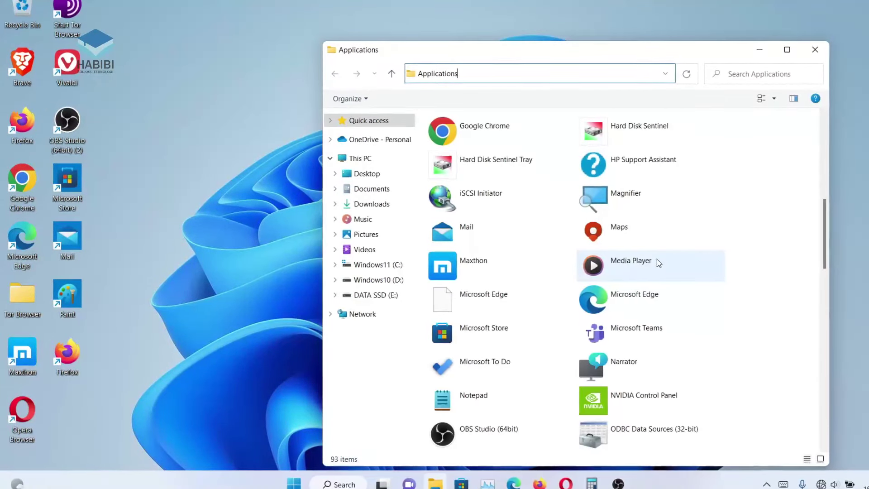
{"action": "scroll", "coordinate": [669, 283], "scroll_direction": "up", "scroll_amount": 5}
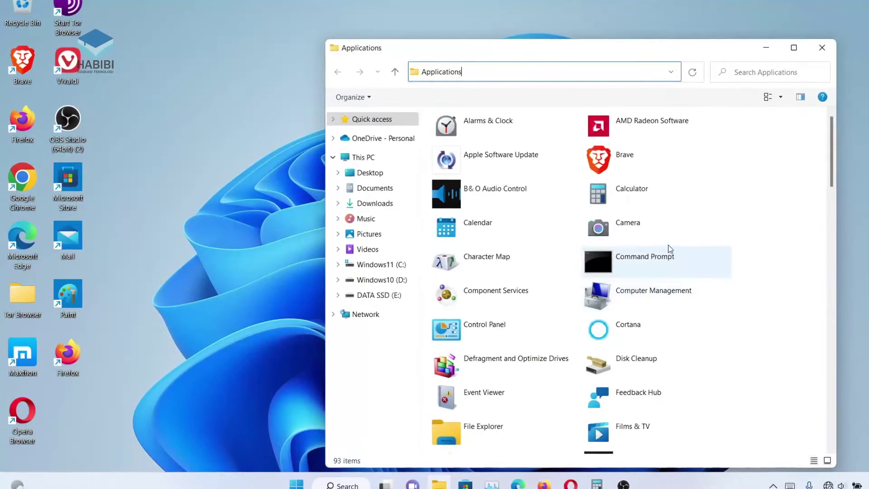
{"action": "left_click_drag", "start_coordinate": [642, 233], "coordinate": [111, 389]}
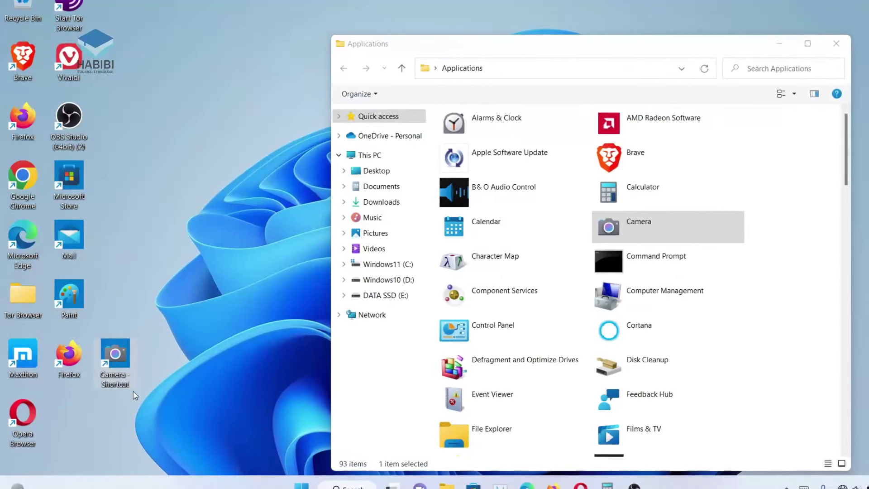
{"action": "left_click_drag", "start_coordinate": [126, 360], "coordinate": [87, 414]}
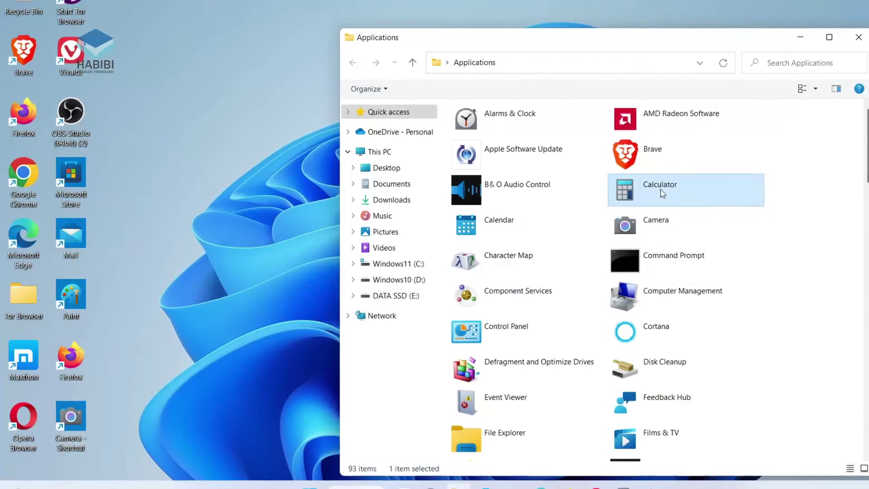
- Create a shortcut for Calculator from the Applications folder and accept placing it on the desktop
{"action": "right_click", "coordinate": [660, 194]}
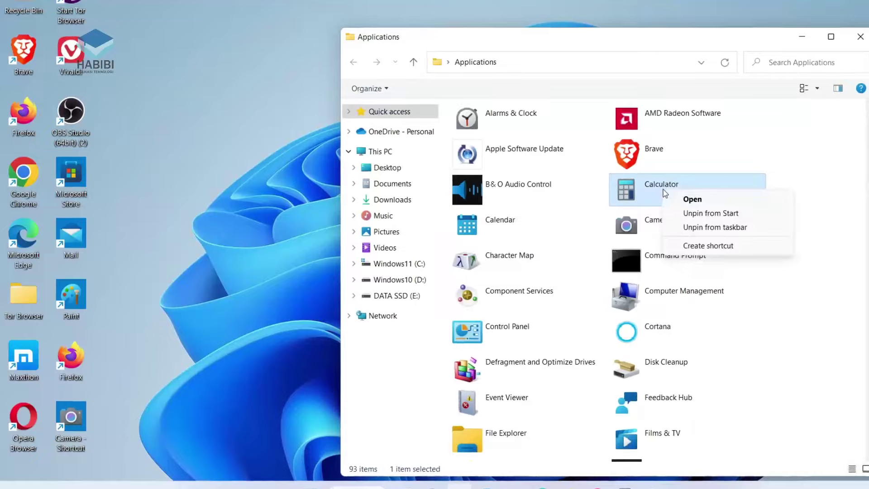
{"action": "left_click", "coordinate": [720, 246]}
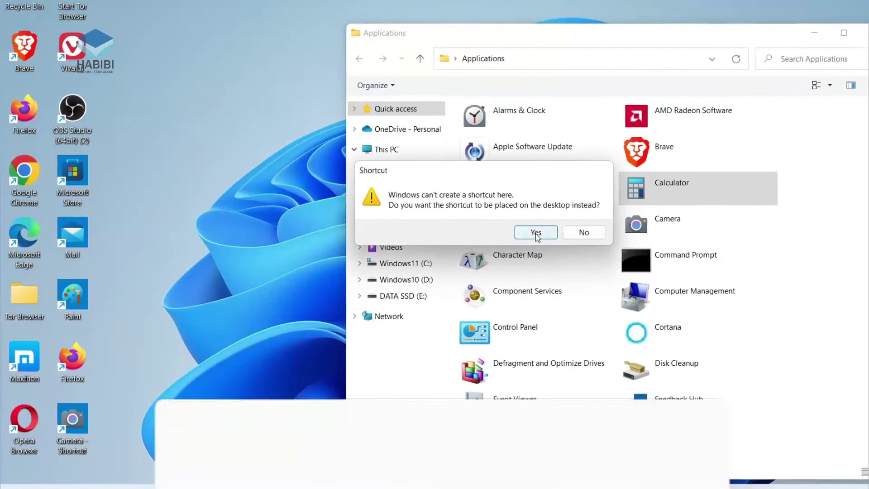
{"action": "left_click", "coordinate": [534, 232]}
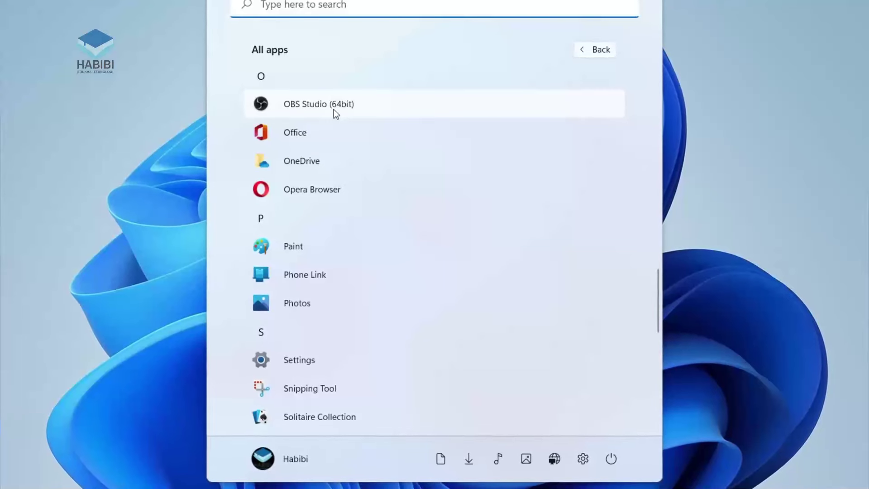
- Bring up the additional options for OBS Studio (64bit) in the full app list, and add a Microsoft Store shortcut from the list to the desktop
{"action": "right_click", "coordinate": [332, 113]}
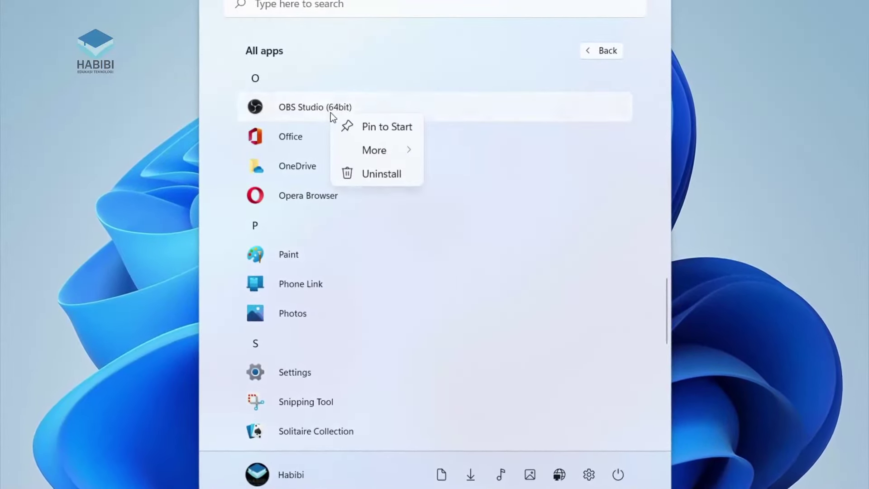
{"action": "mouse_move", "coordinate": [381, 148]}
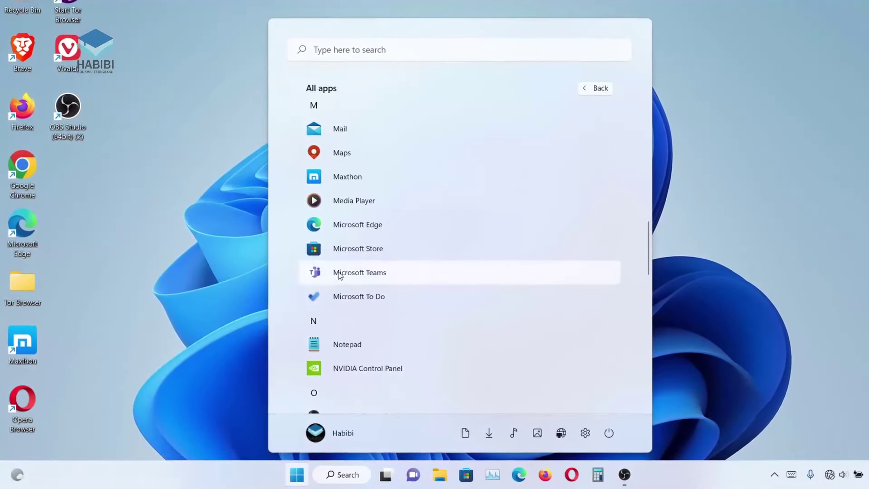
{"action": "left_click_drag", "start_coordinate": [360, 255], "coordinate": [127, 157]}
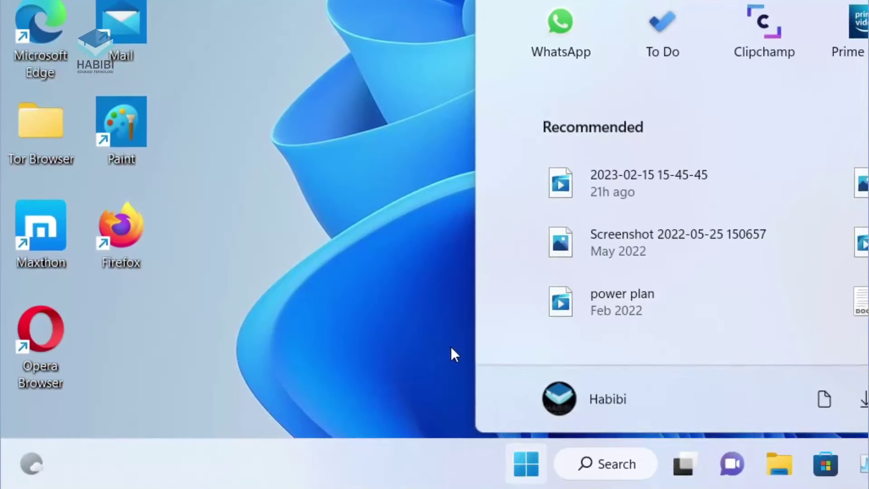
- Close Start and open the Run dialog
{"action": "left_click", "coordinate": [446, 348]}
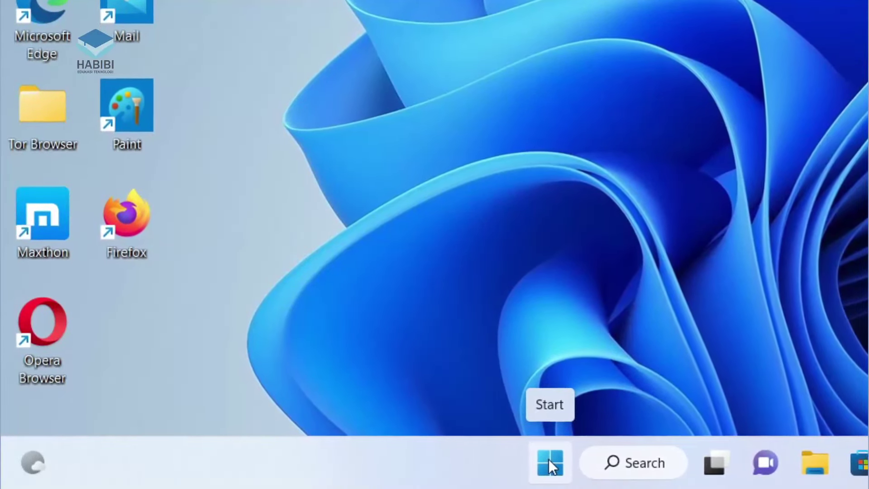
{"action": "right_click", "coordinate": [543, 460]}
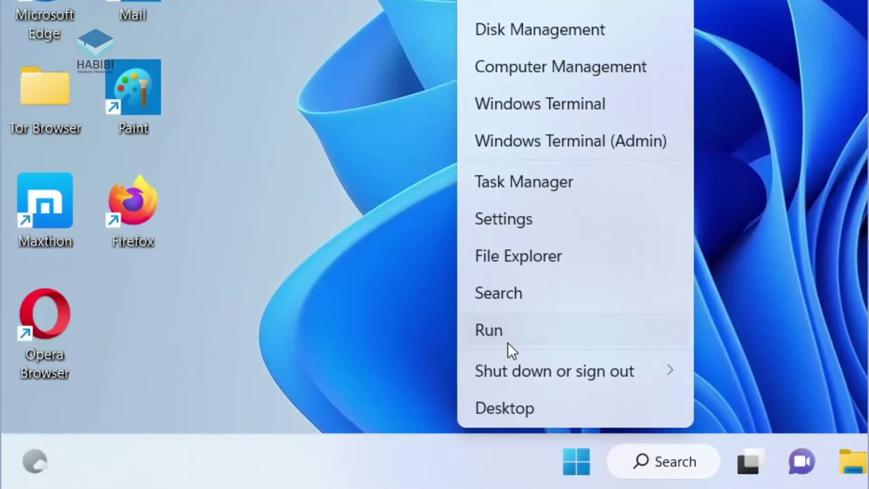
{"action": "left_click", "coordinate": [505, 343]}
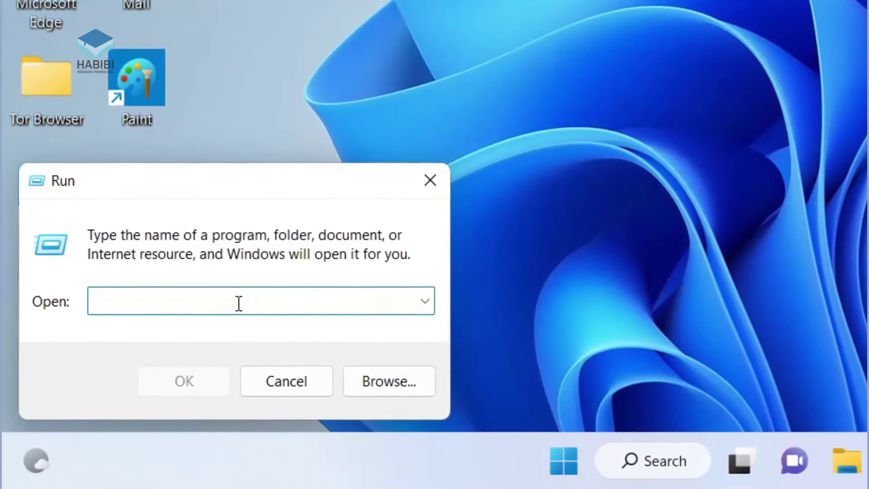